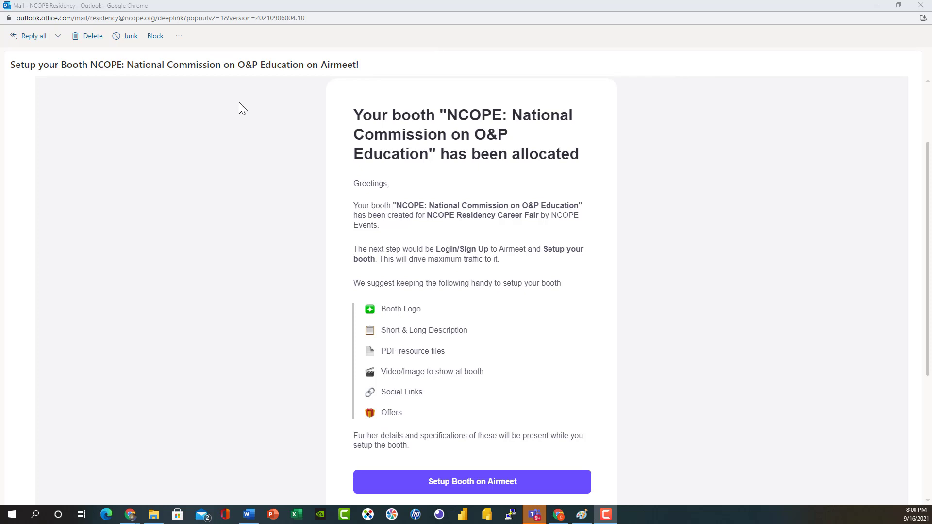
# Follow the 'Setup Booth on Airmeet' link in the booth-allocation email.
pyautogui.click(513, 482)
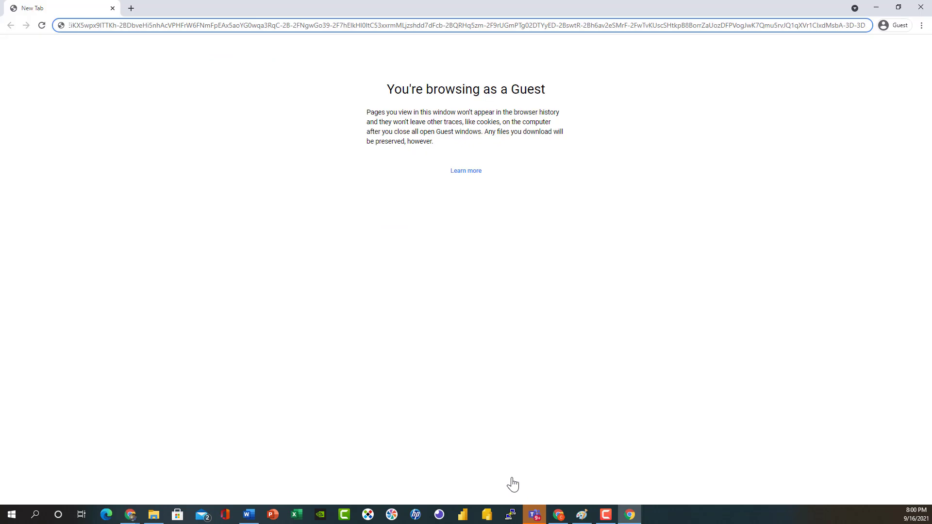
# Load the Airmeet booth setup address in the Chrome guest window.
pyautogui.press('Return')
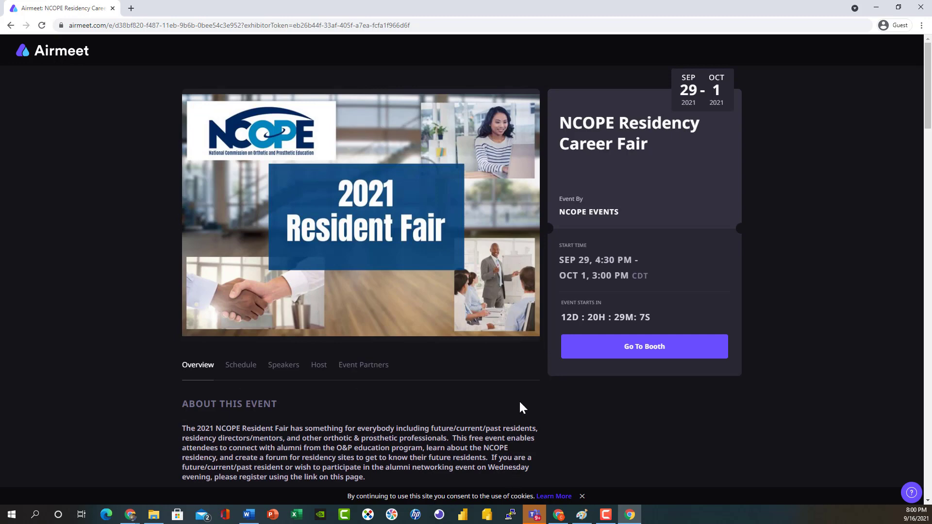
# Go to the booth and log in with the organisation's exhibitor e-mail and password.
pyautogui.click(645, 360)
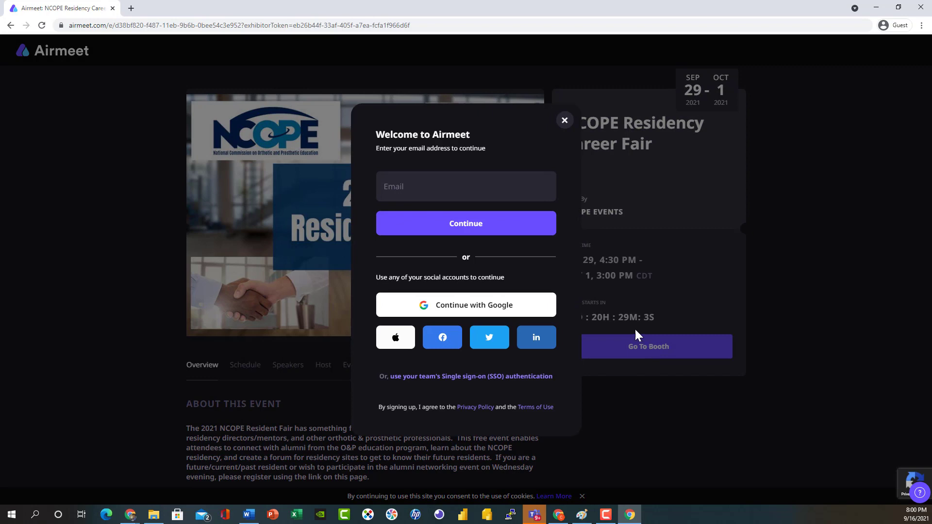
pyautogui.click(471, 178)
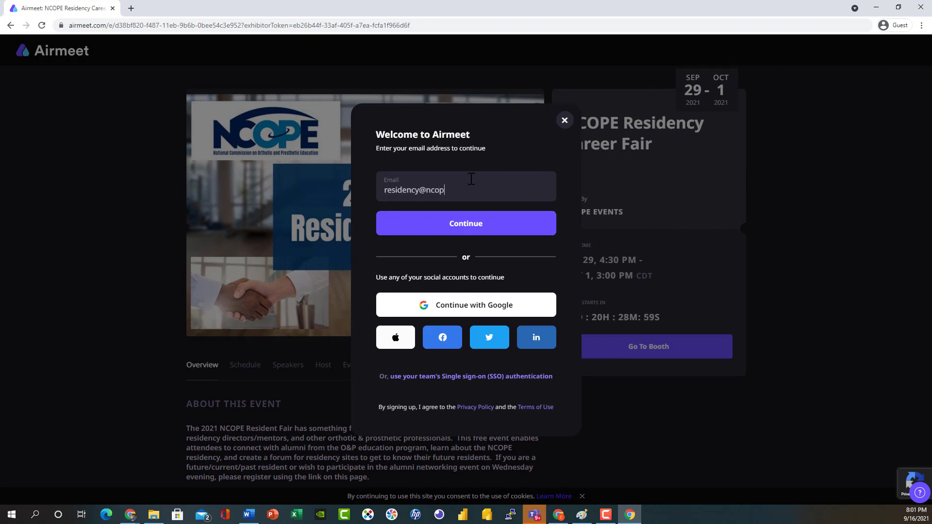
pyautogui.click(484, 228)
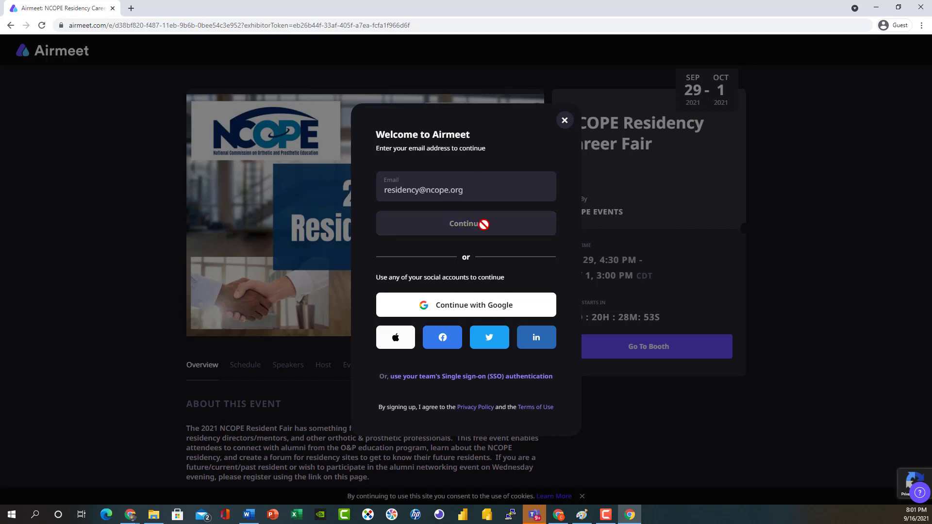
pyautogui.click(409, 269)
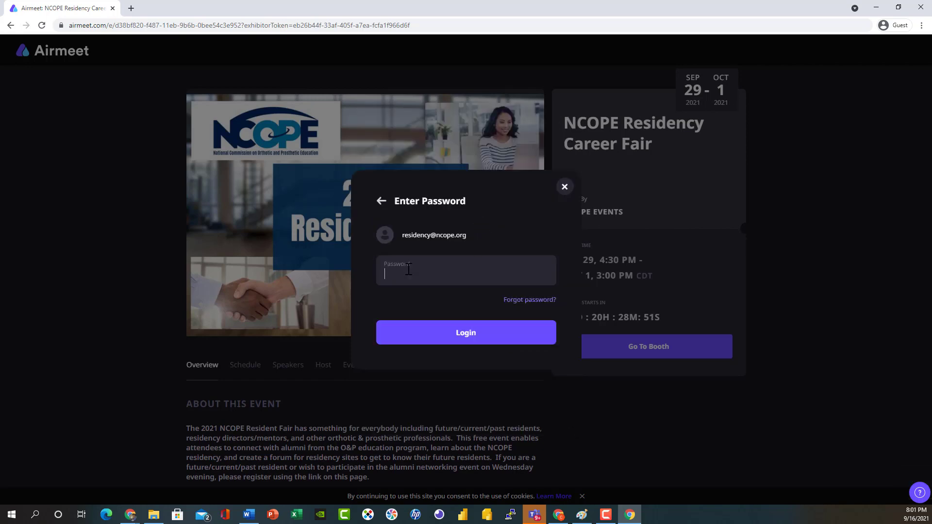
pyautogui.write('•••••••••••')
pyautogui.click(466, 334)
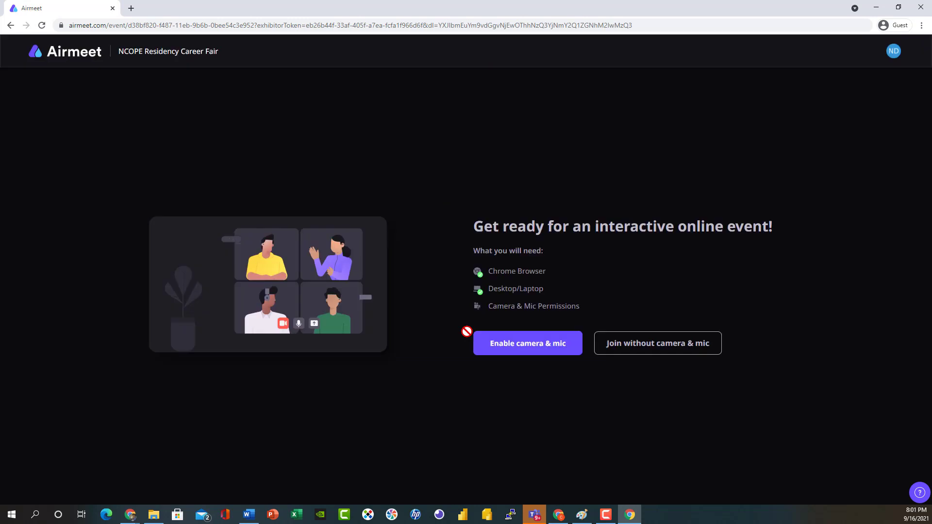
# Enter the event with camera and mic enabled, then open Edit Booth Info.
pyautogui.click(520, 346)
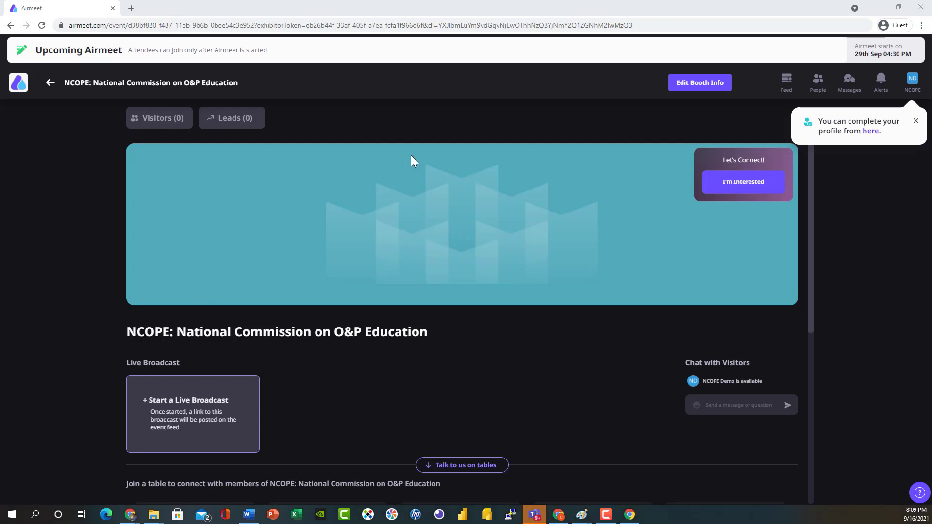
pyautogui.click(701, 83)
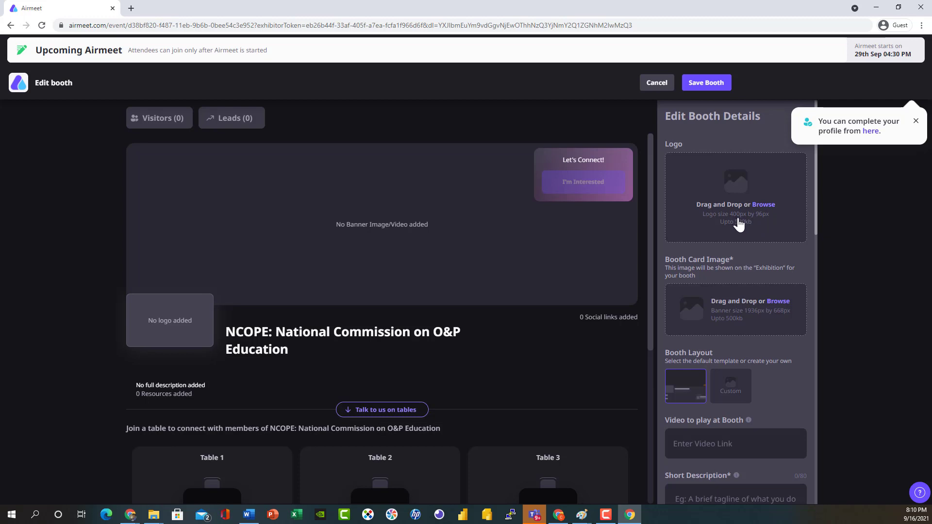
# Upload 'NCOPE Logo - Airmeet.png' from the Desktop as the booth logo.
pyautogui.click(765, 207)
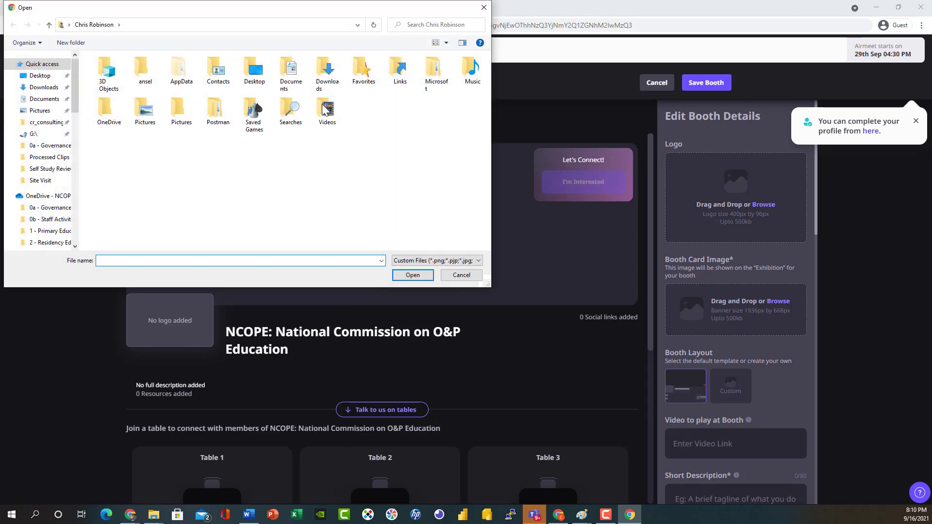
pyautogui.click(48, 76)
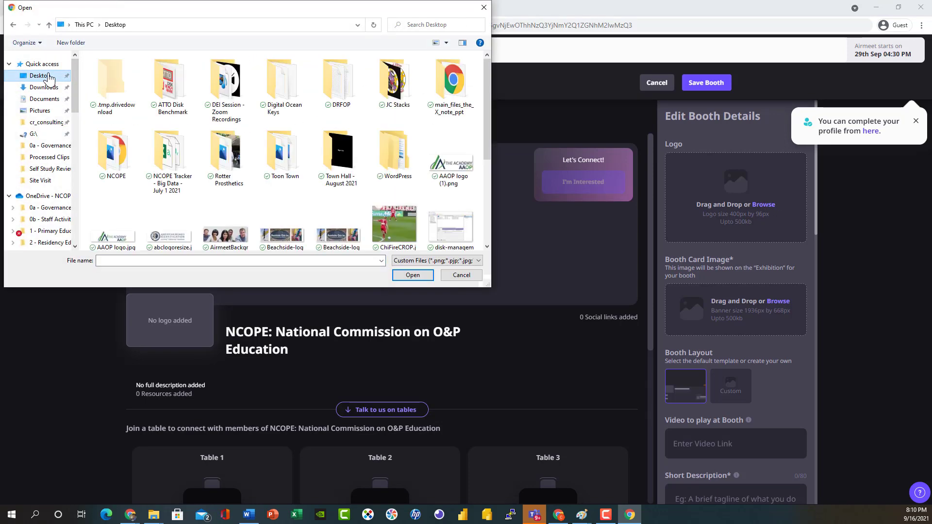
pyautogui.scroll(-2, 364, 155)
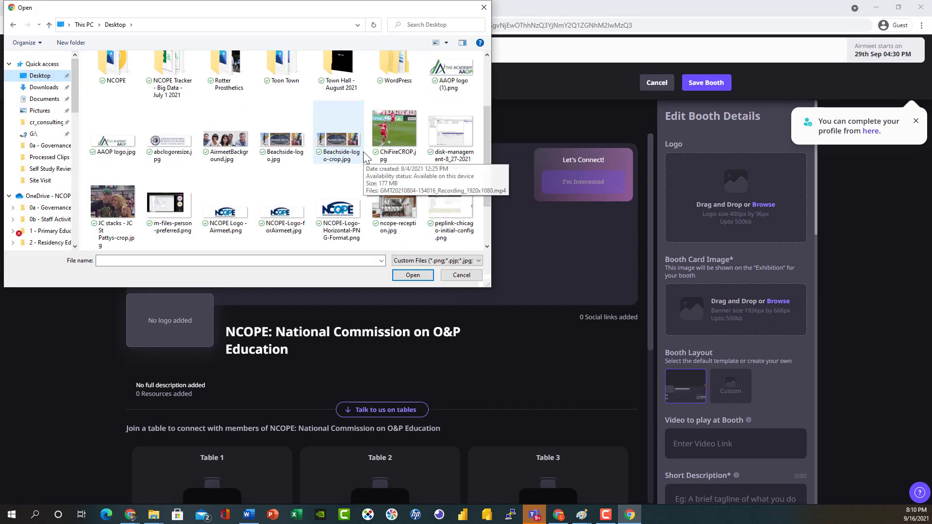
pyautogui.scroll(-2, 364, 155)
pyautogui.doubleClick(243, 148)
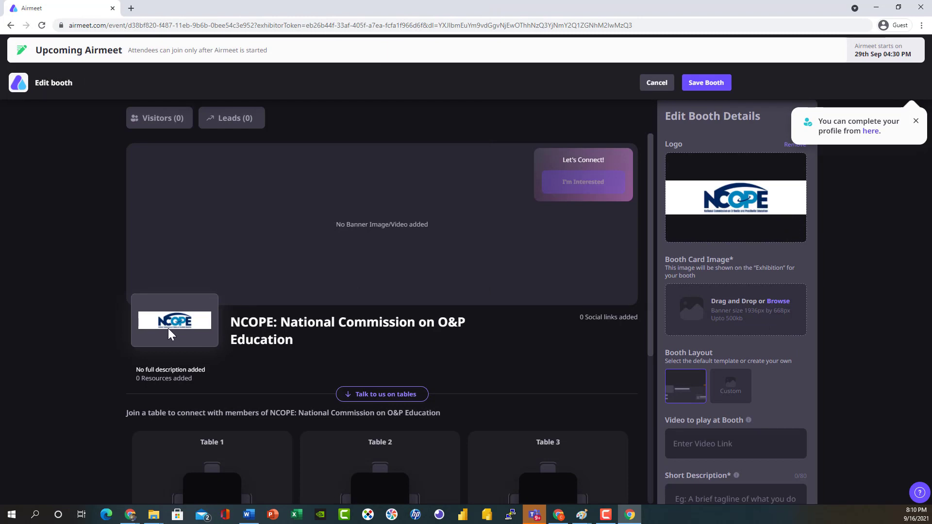
# Upload AirmeetBackground.jpg as the booth card image.
pyautogui.click(764, 315)
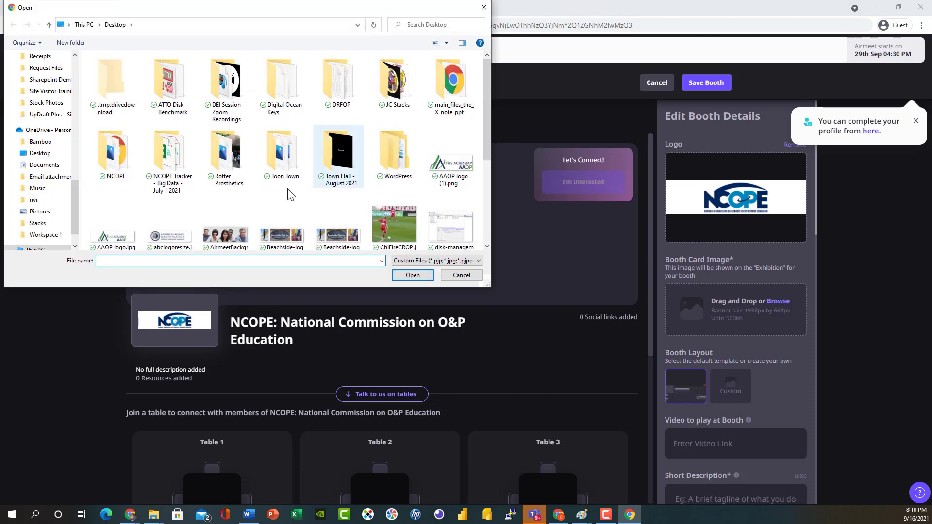
pyautogui.click(230, 245)
pyautogui.doubleClick(228, 239)
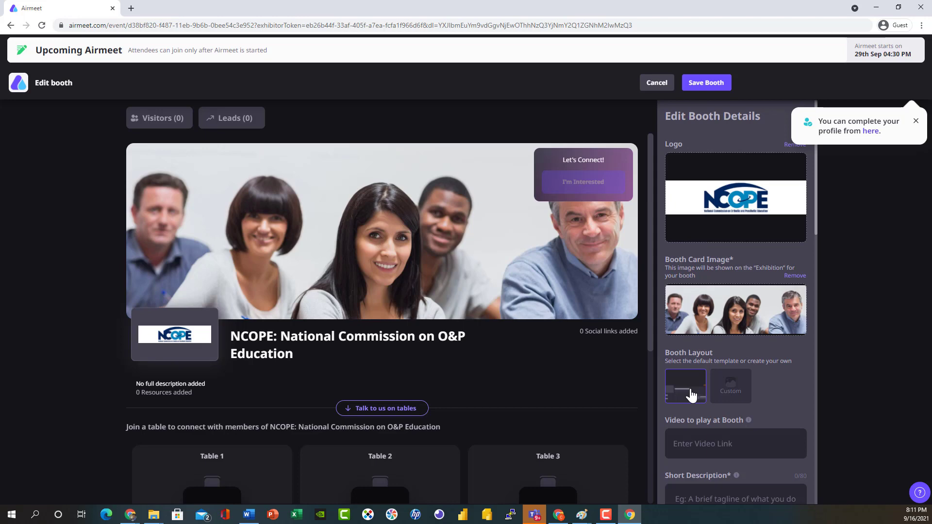
# Paste the tagline 'Improving lives and strengthening the profession through education.' as the short description, removing a stray '='.
pyautogui.scroll(-1, 723, 396)
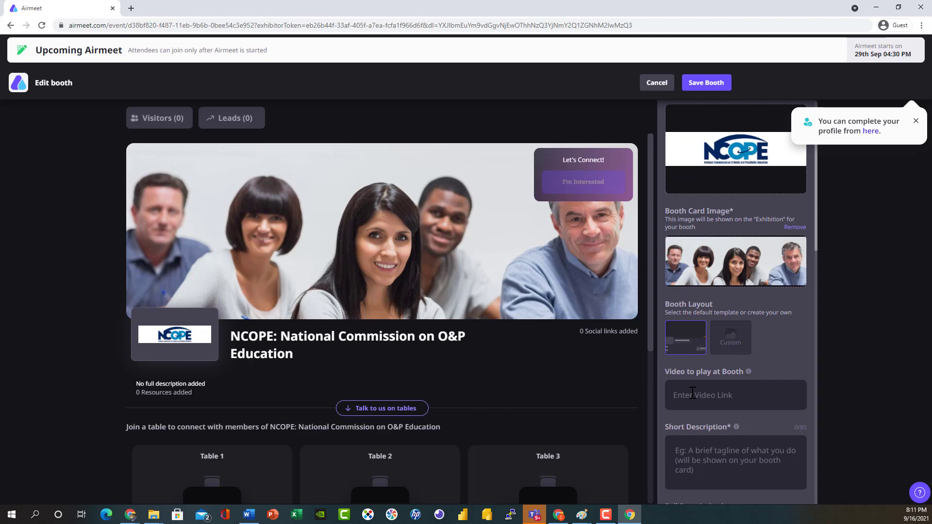
pyautogui.scroll(-1, 692, 393)
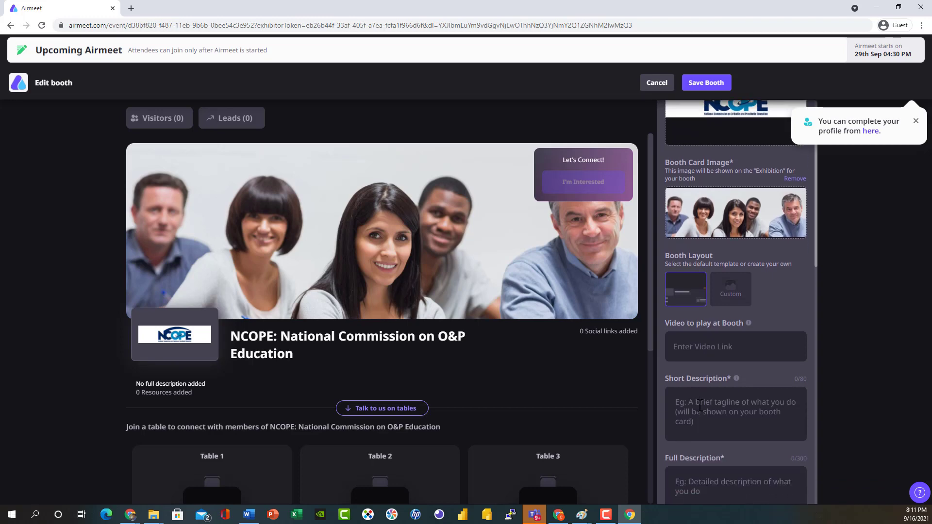
pyautogui.scroll(-1, 699, 404)
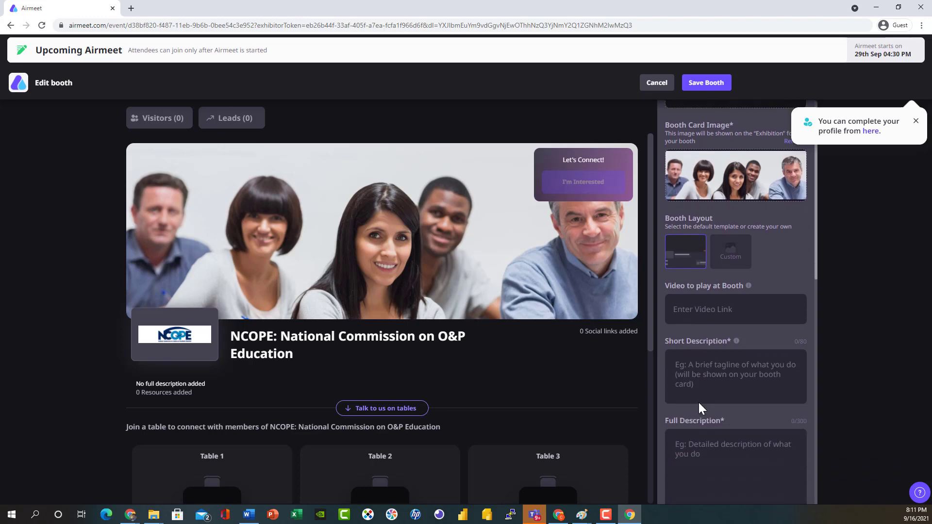
pyautogui.click(691, 356)
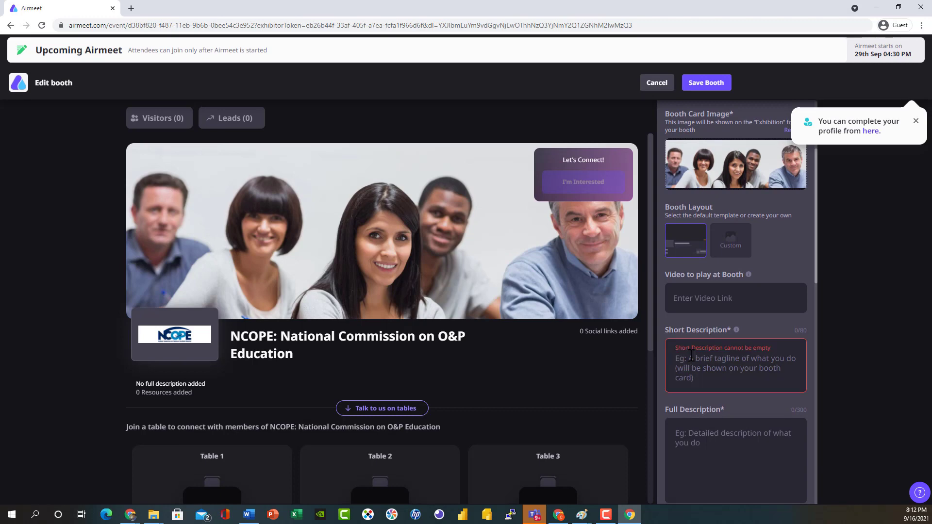
pyautogui.write('Improving lives and strengthening the profession through education.')
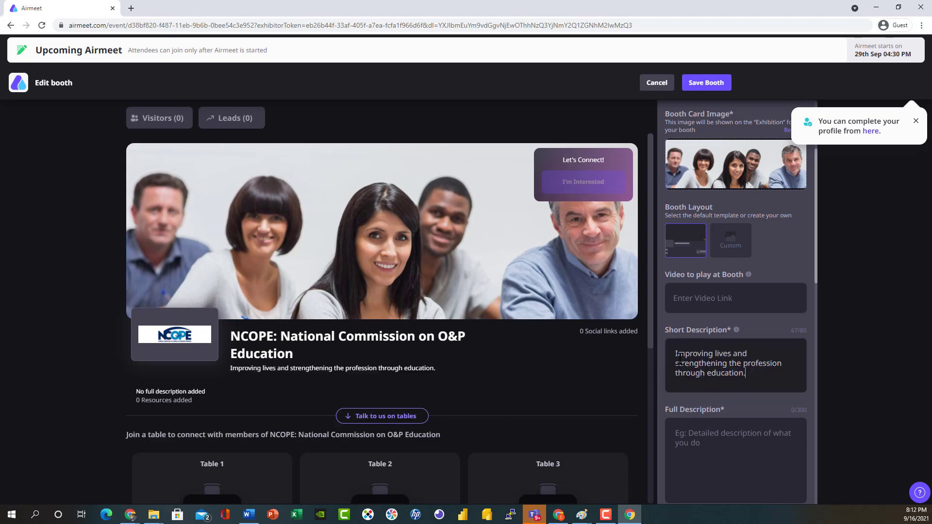
pyautogui.click(675, 363)
pyautogui.write('=')
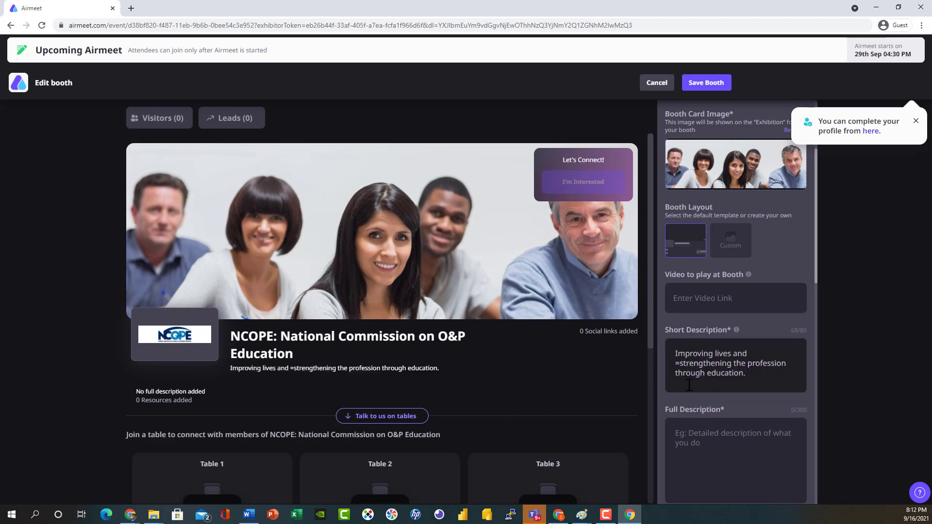
pyautogui.press('BackSpace')
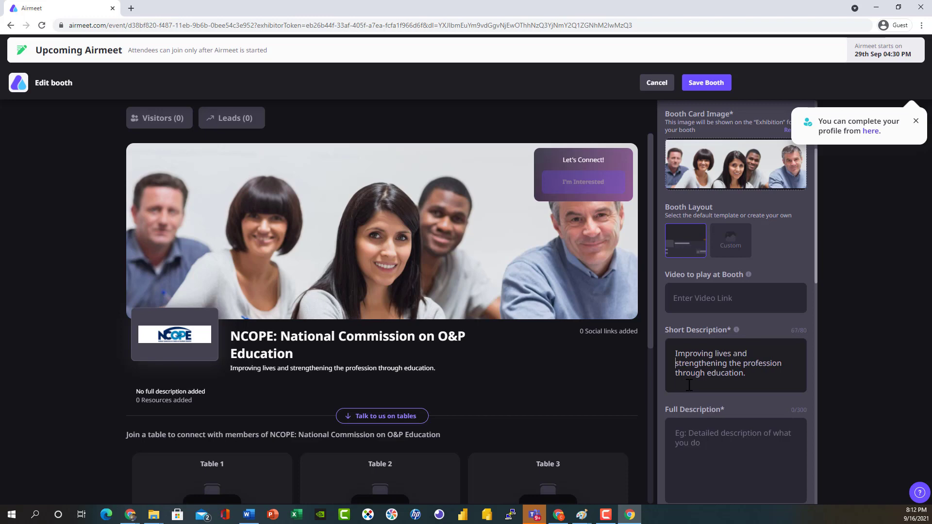
pyautogui.scroll(-1, 689, 385)
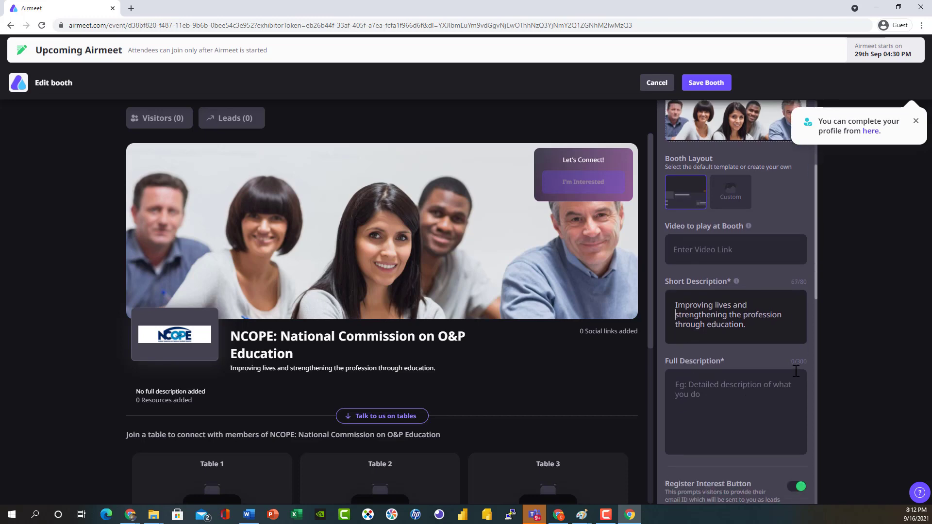
# Paste the paragraph on NCOPE's three responsibilities into the Full Description field.
pyautogui.click(775, 393)
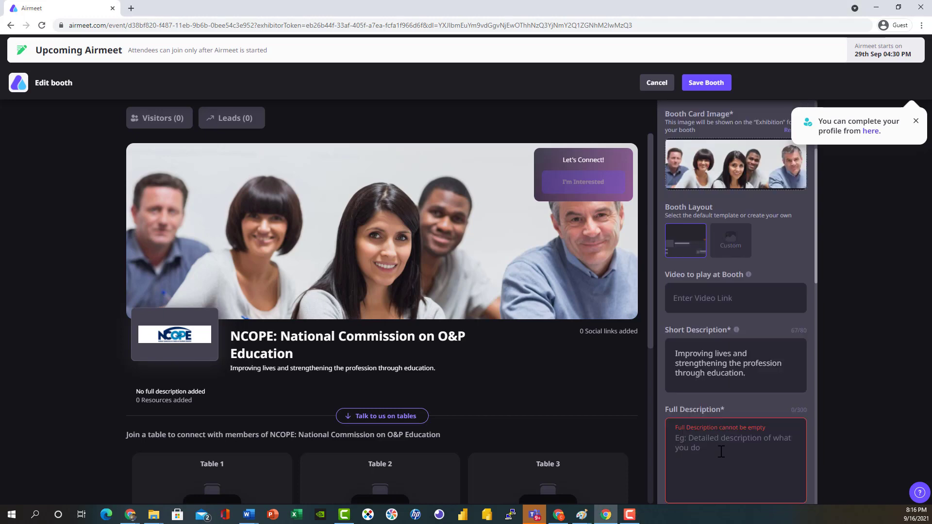
pyautogui.write('NCOPE is responsible for: (1) Promoting education in the field of orthotics and prosthetics,  (2) Developing standards for, and accredit orthotics and prosthetics programs, (3) Establishing accreditation and evaluation procedures for education programs.')
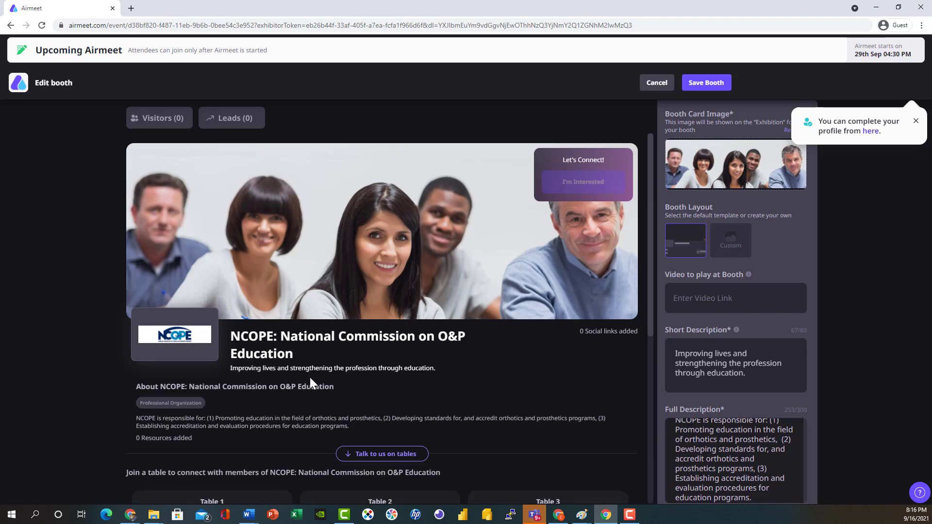
pyautogui.scroll(-1, 309, 377)
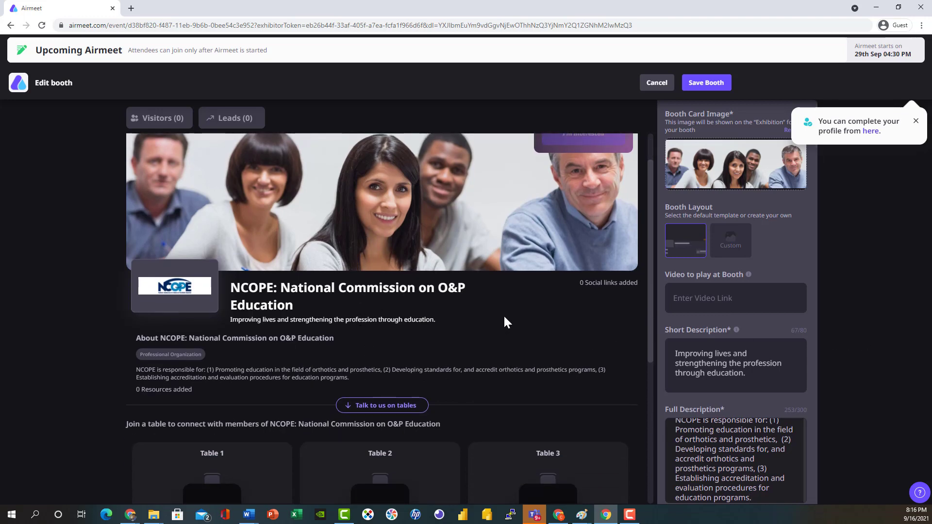
# Replace the intro text 'Let's Connect!' with 'Connect With Us!'.
pyautogui.scroll(-2, 506, 333)
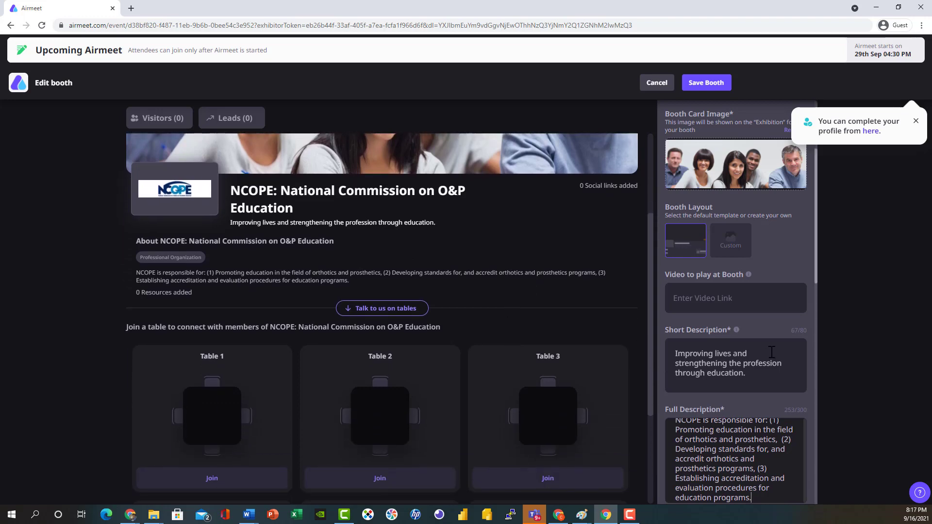
pyautogui.scroll(-3, 771, 352)
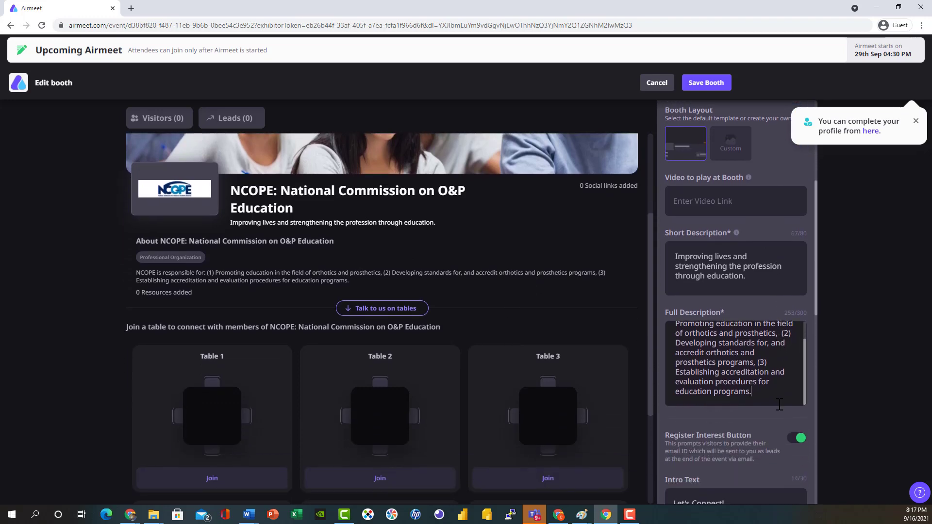
pyautogui.scroll(-2, 779, 404)
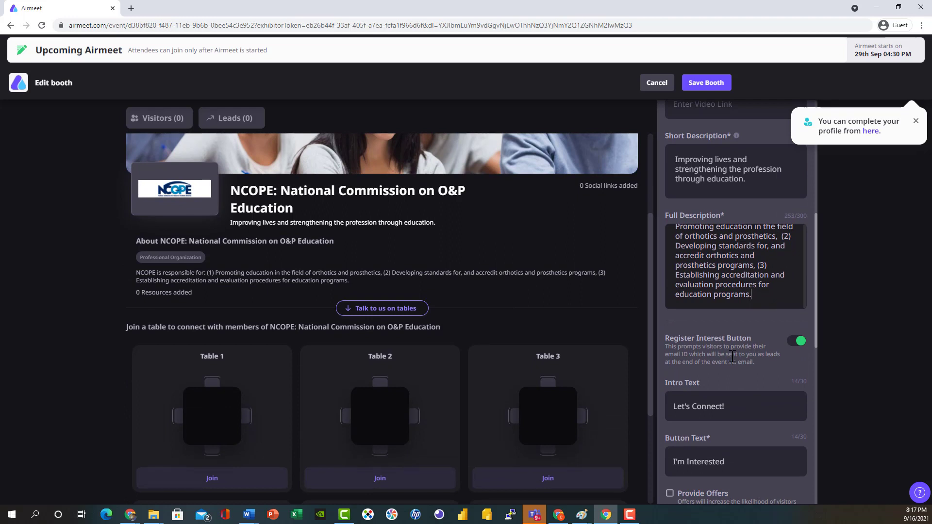
pyautogui.scroll(-1, 735, 345)
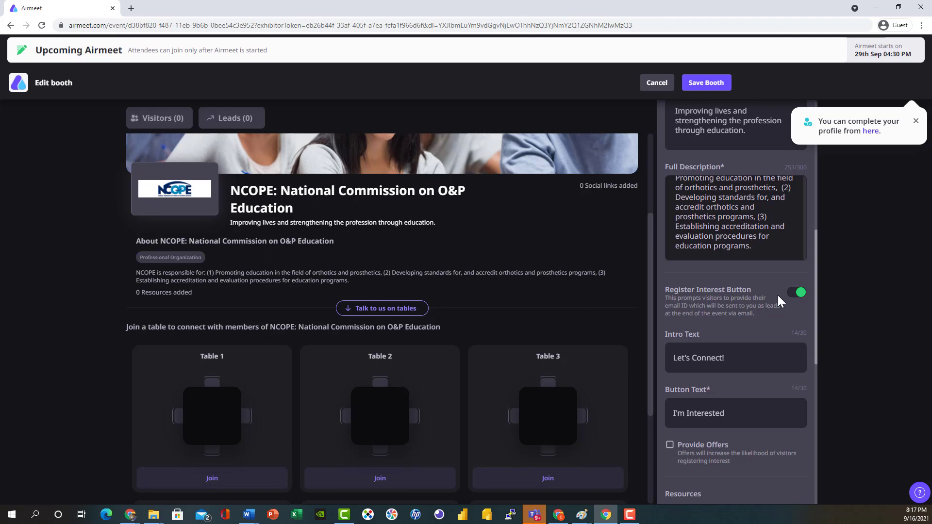
pyautogui.scroll(-2, 778, 299)
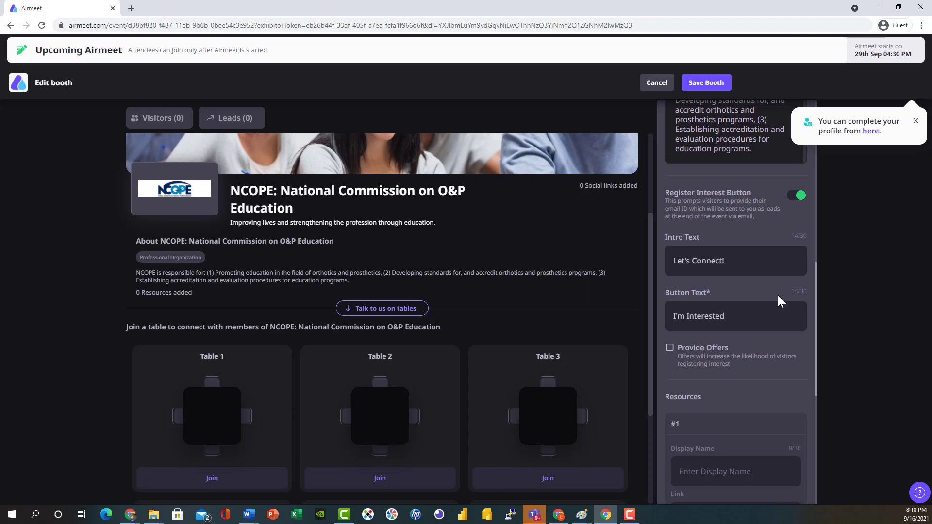
pyautogui.scroll(3, 777, 295)
pyautogui.scroll(1, 534, 312)
pyautogui.scroll(3, 534, 312)
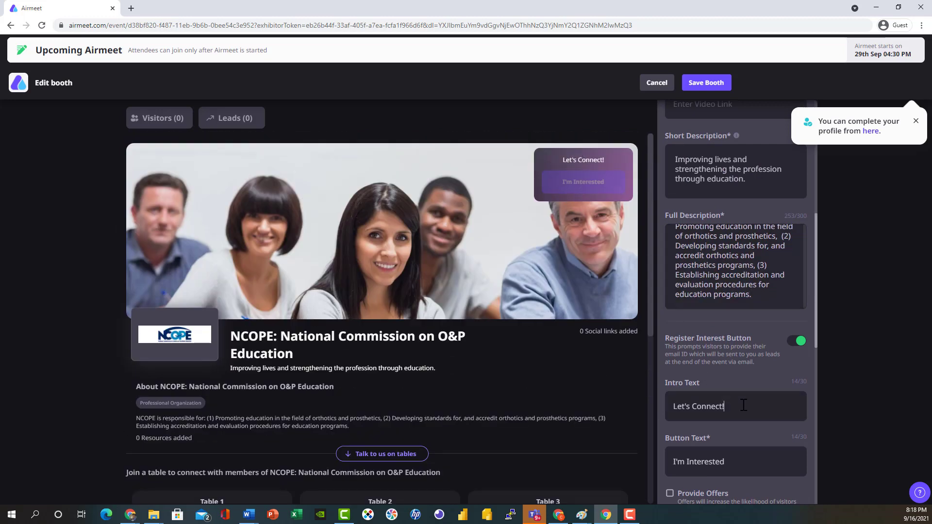
pyautogui.moveTo(742, 408); pyautogui.dragTo(671, 409)
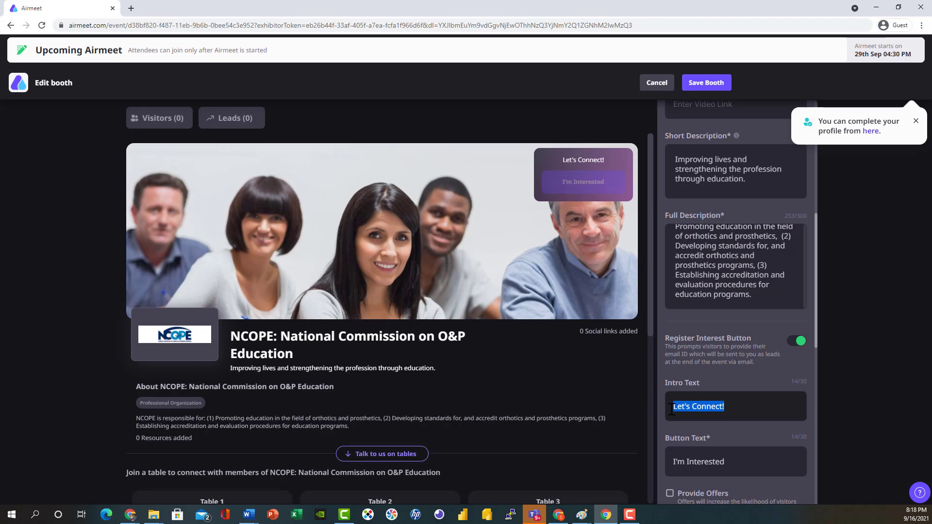
pyautogui.write('Connect With U')
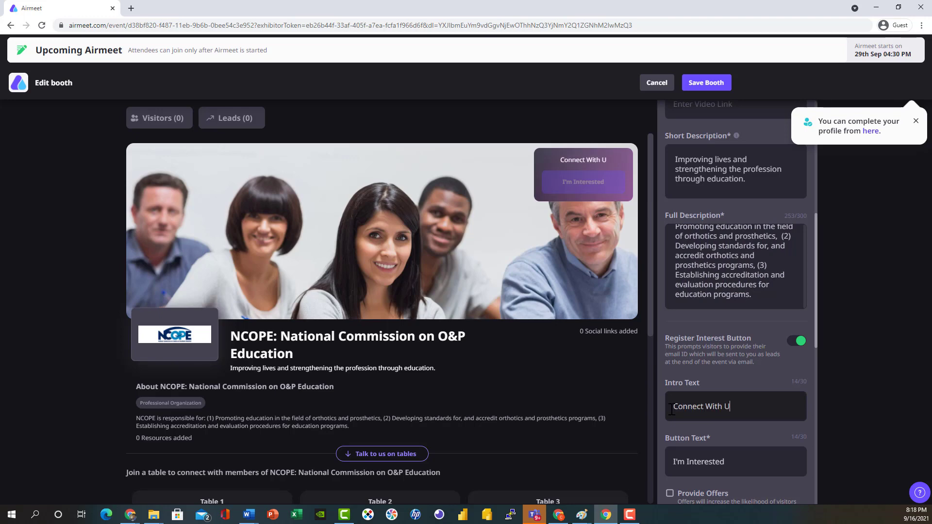
pyautogui.write('s!')
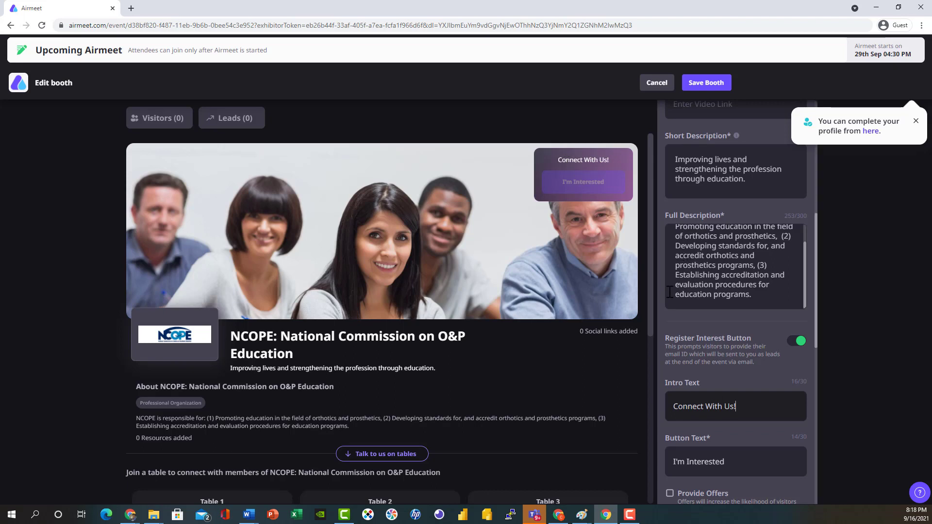
pyautogui.scroll(-2, 729, 304)
pyautogui.scroll(-1, 729, 304)
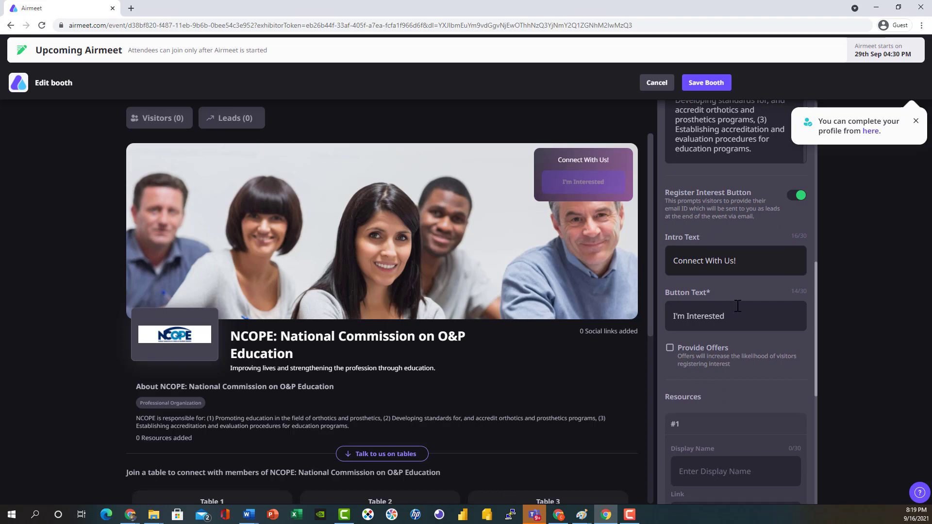
pyautogui.scroll(-1, 737, 305)
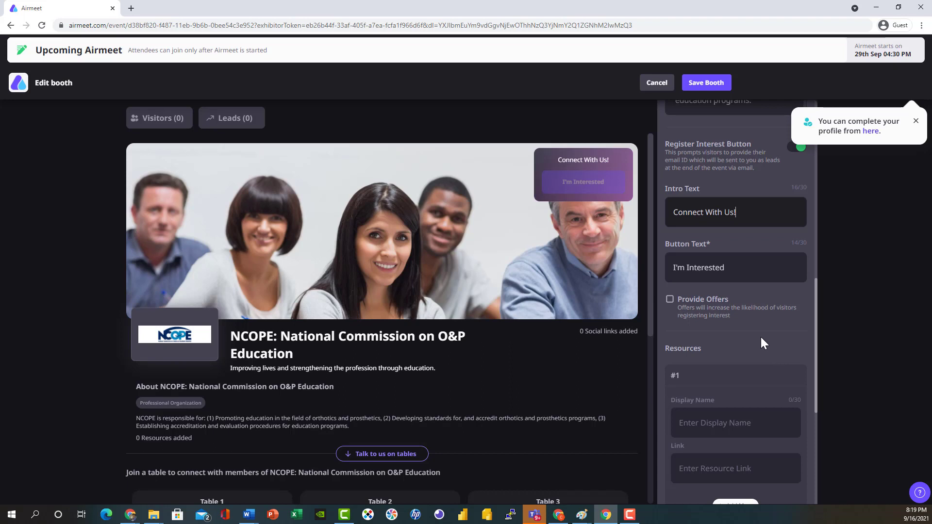
# Name Resource #1 'NCOPE Residency Standards' and paste the residency standards PDF link.
pyautogui.scroll(-1, 761, 338)
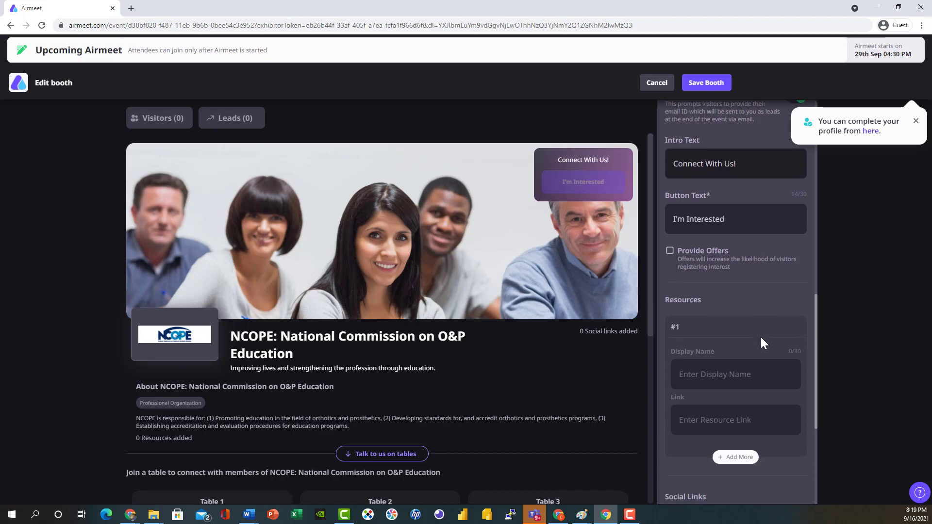
pyautogui.scroll(-1, 761, 339)
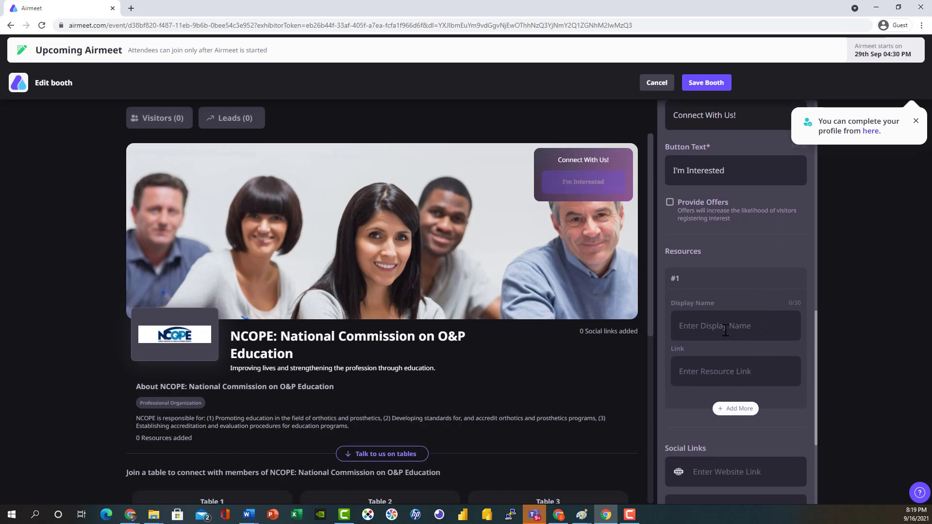
pyautogui.click(719, 330)
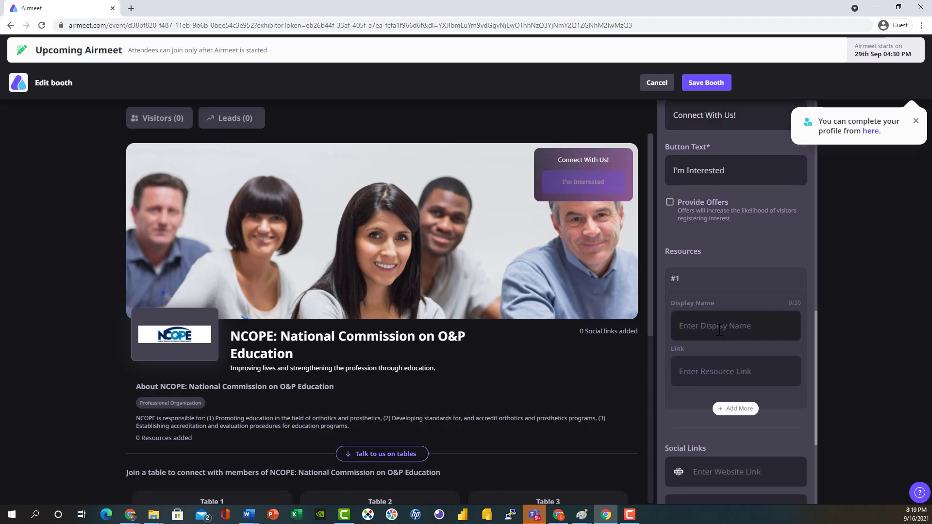
pyautogui.write('NCOPE Rse')
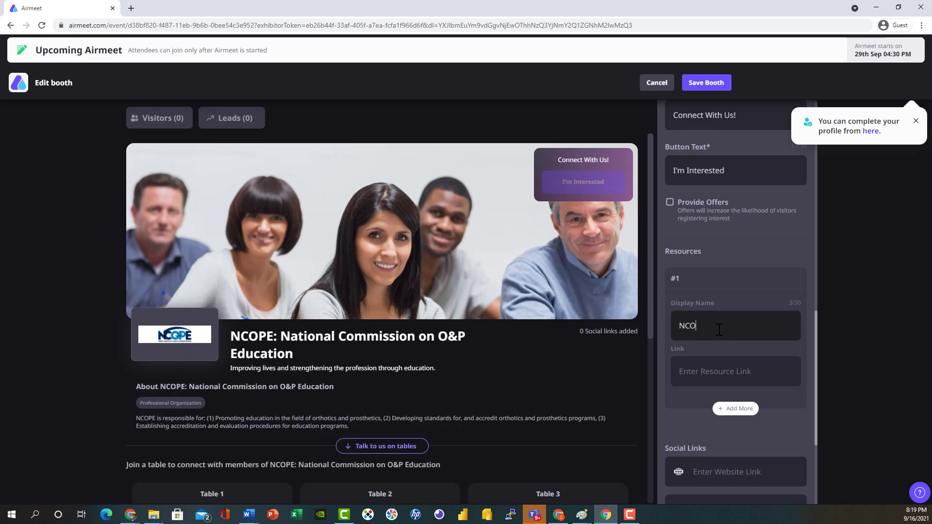
pyautogui.press('BackSpace')
pyautogui.press('BackSpace')
pyautogui.write('esidency Standards')
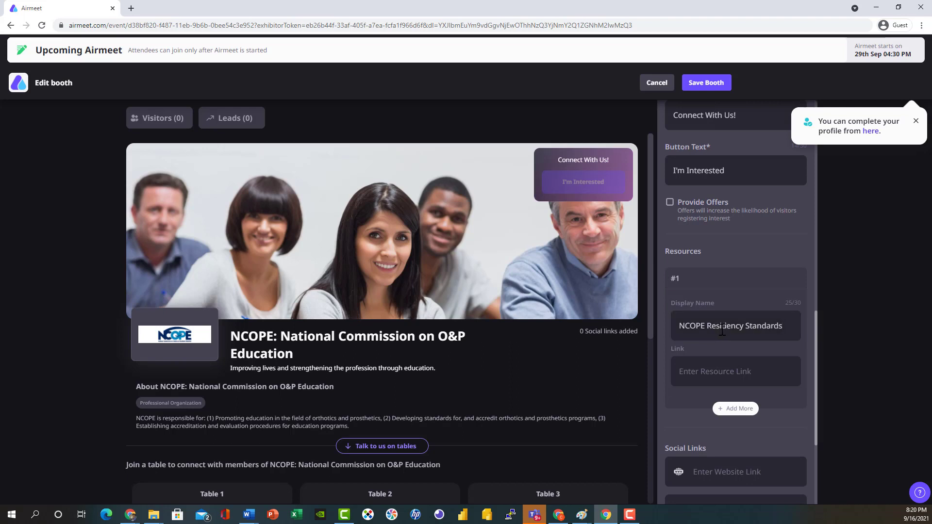
pyautogui.click(701, 364)
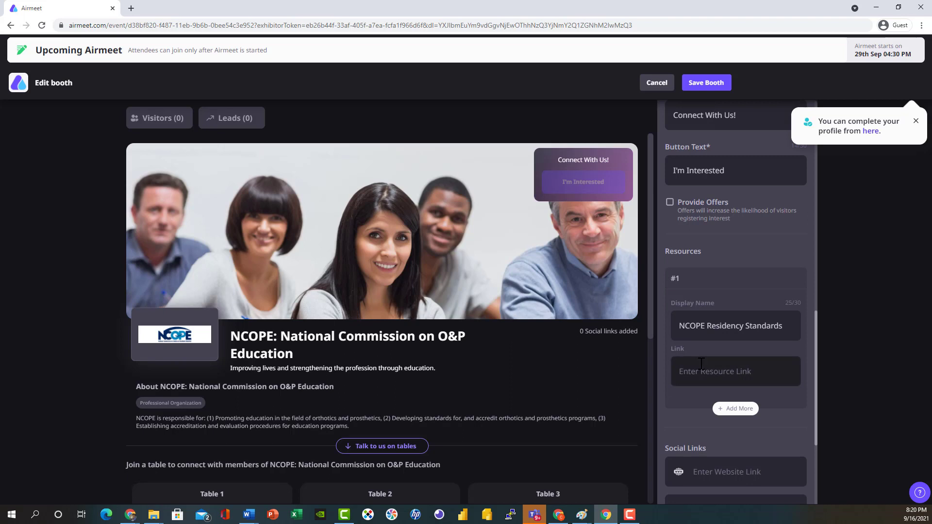
pyautogui.hotkey('ctrl', 'v')
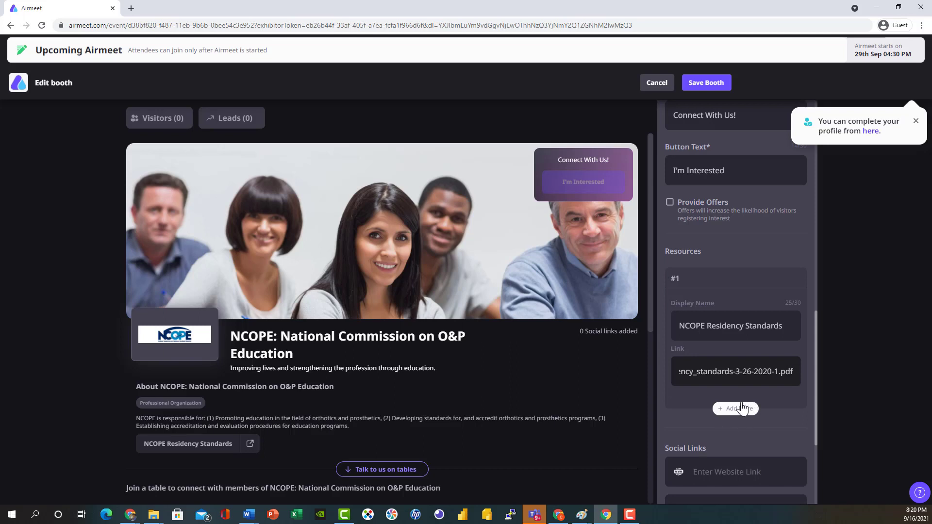
pyautogui.scroll(-2, 741, 402)
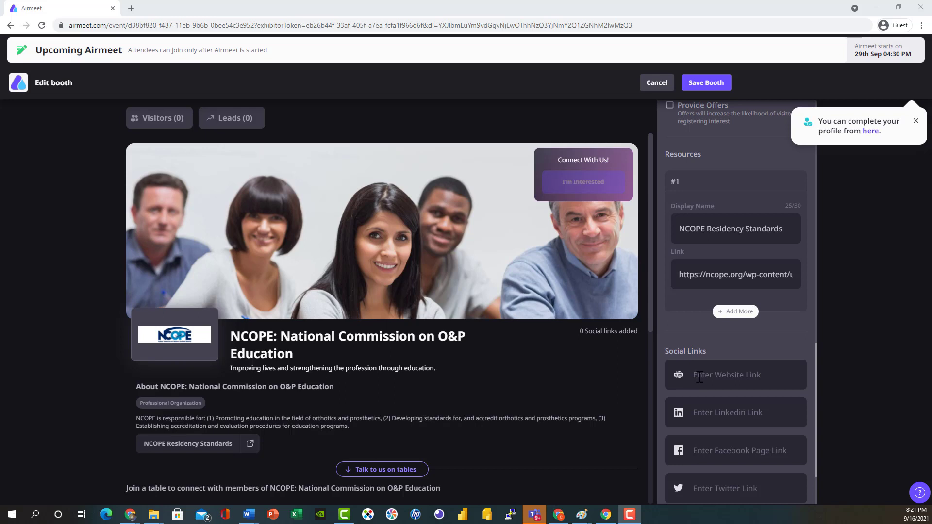
pyautogui.click(699, 376)
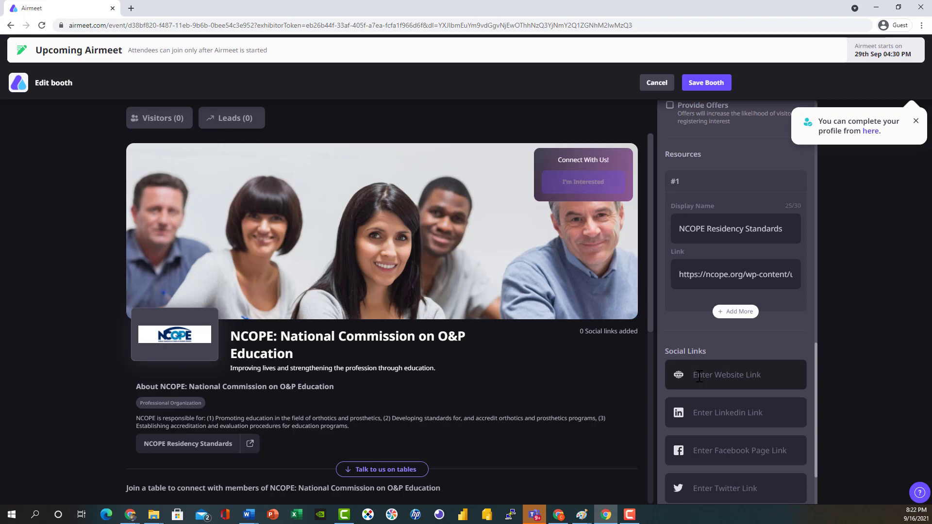
pyautogui.write('https:')
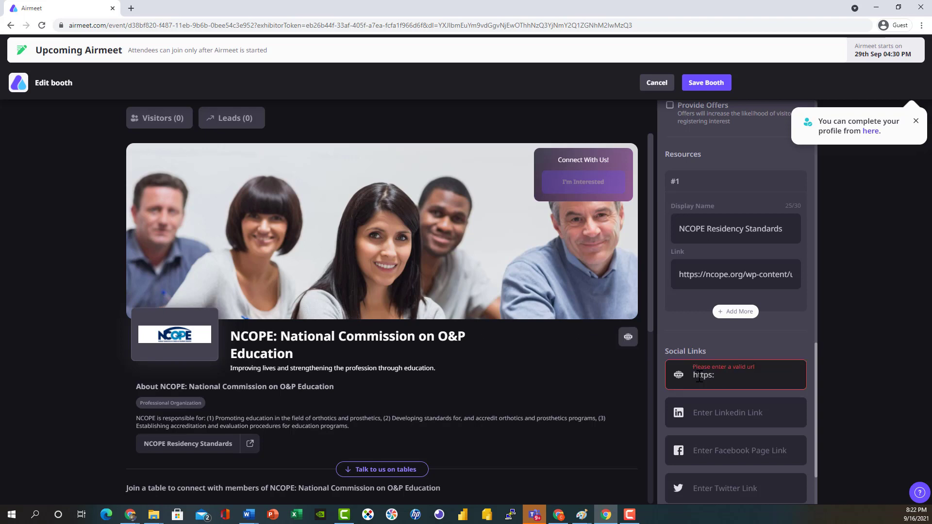
pyautogui.write('//ncope.org')
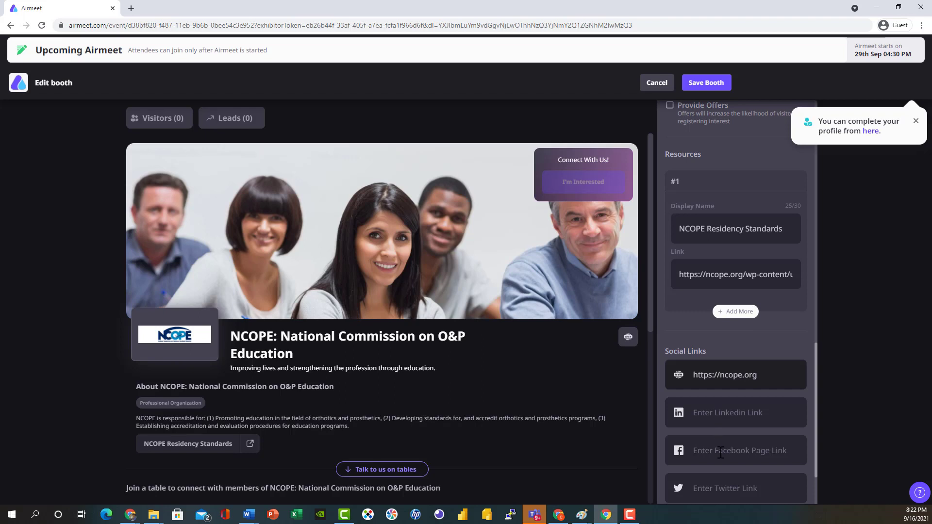
pyautogui.scroll(-3, 720, 452)
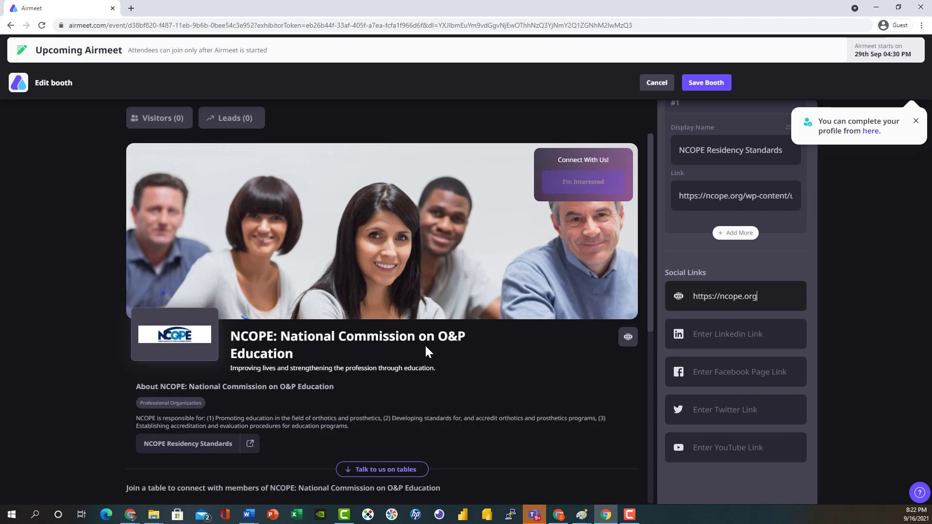
pyautogui.scroll(-6, 424, 345)
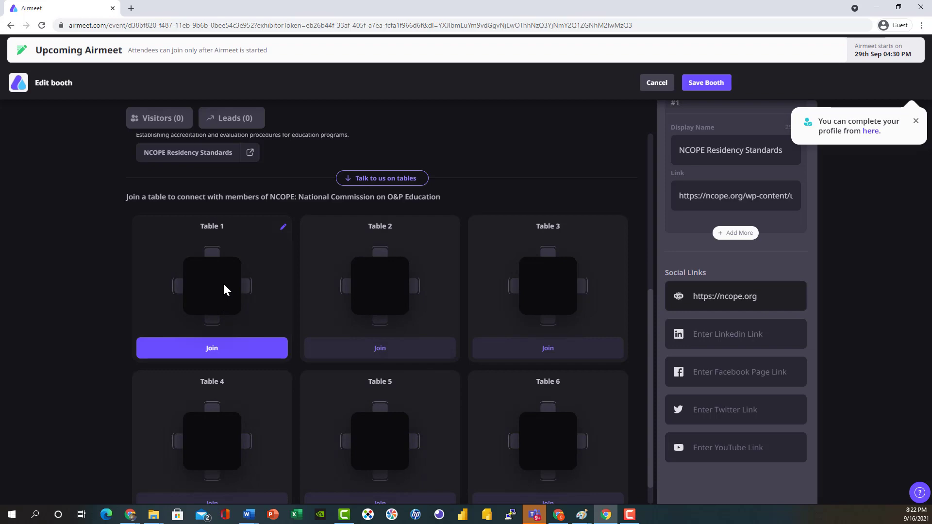
pyautogui.scroll(-1, 223, 286)
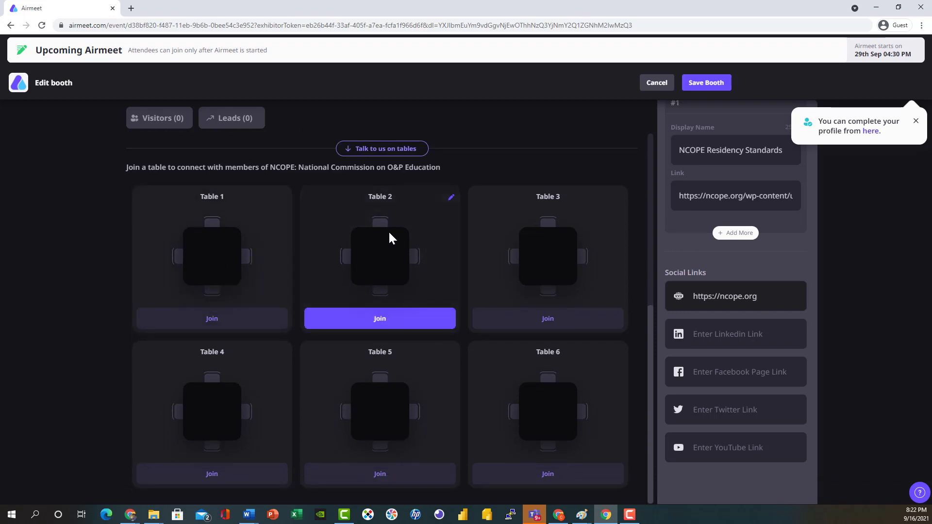
pyautogui.scroll(6, 396, 233)
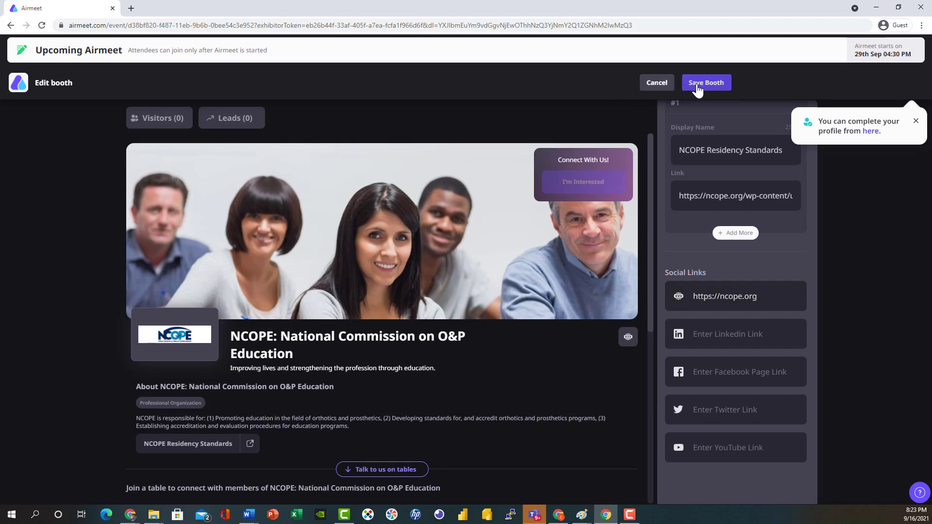
# Save the NCOPE booth edits and review the live booth page with Live Broadcast and Chat sections.
pyautogui.click(697, 88)
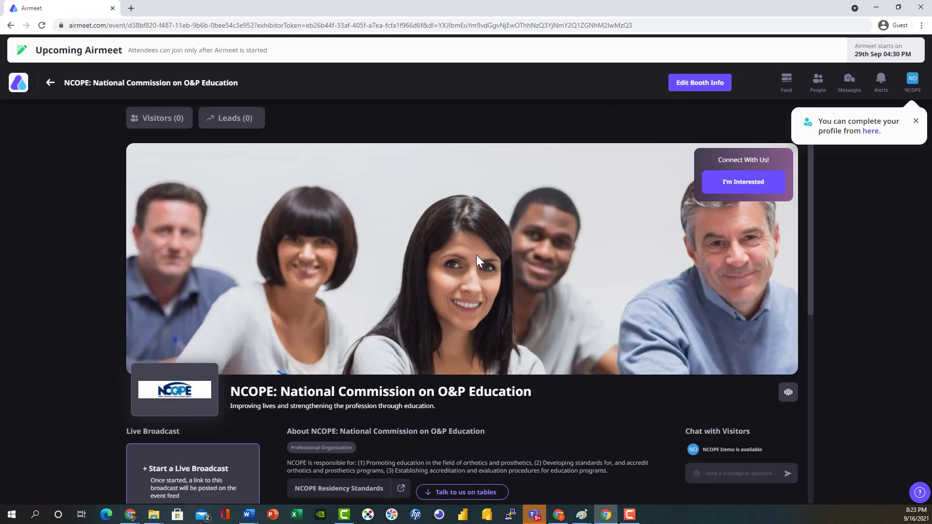
pyautogui.scroll(-1, 476, 254)
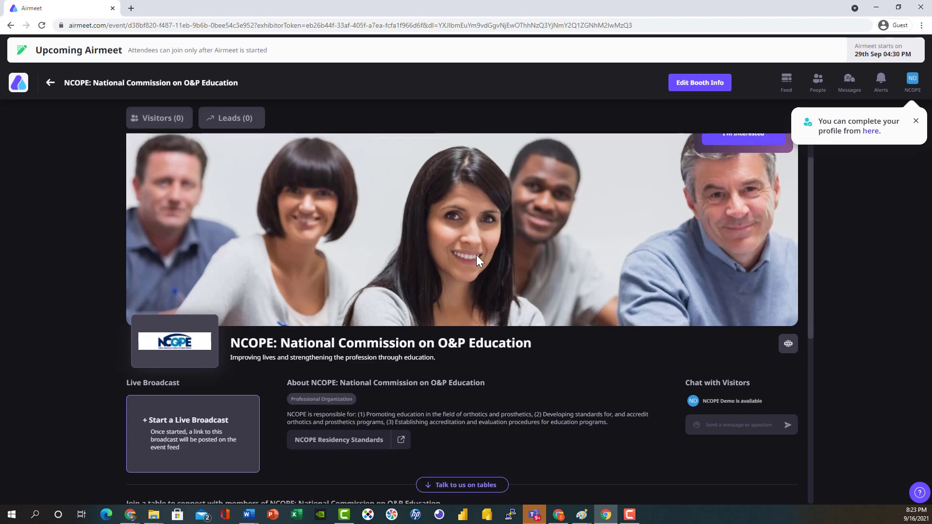
pyautogui.scroll(1, 476, 254)
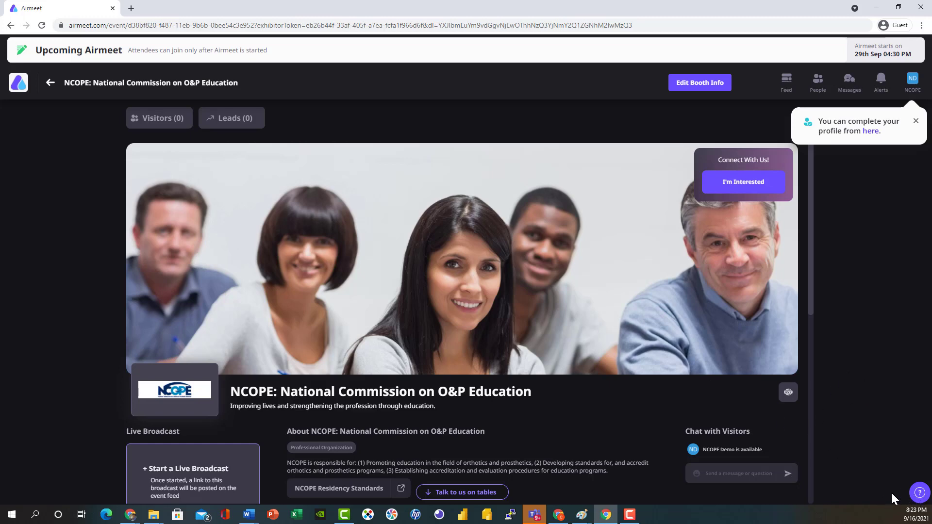
pyautogui.click(919, 493)
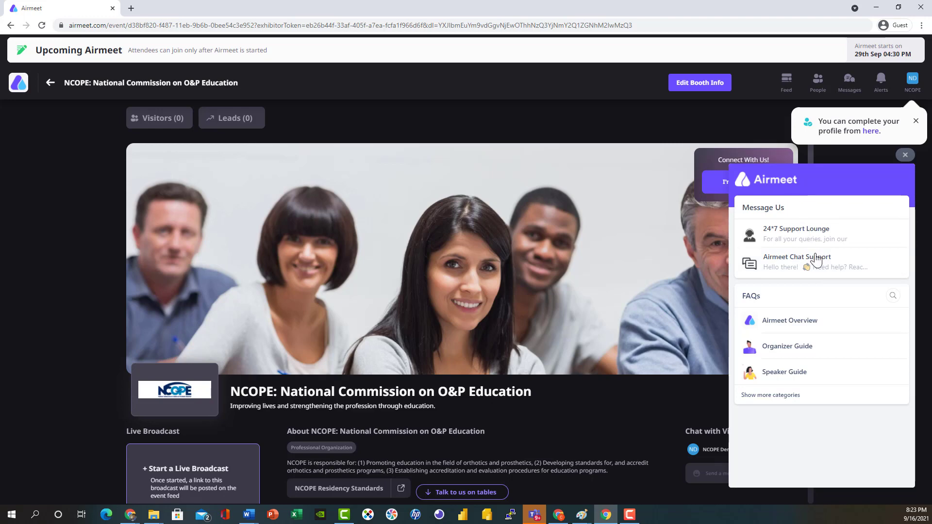
pyautogui.click(893, 298)
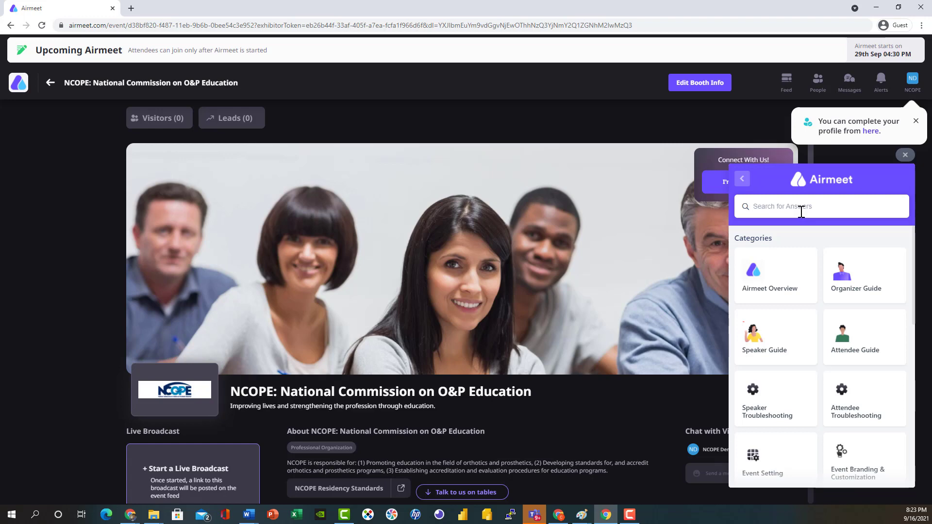
pyautogui.write('booth')
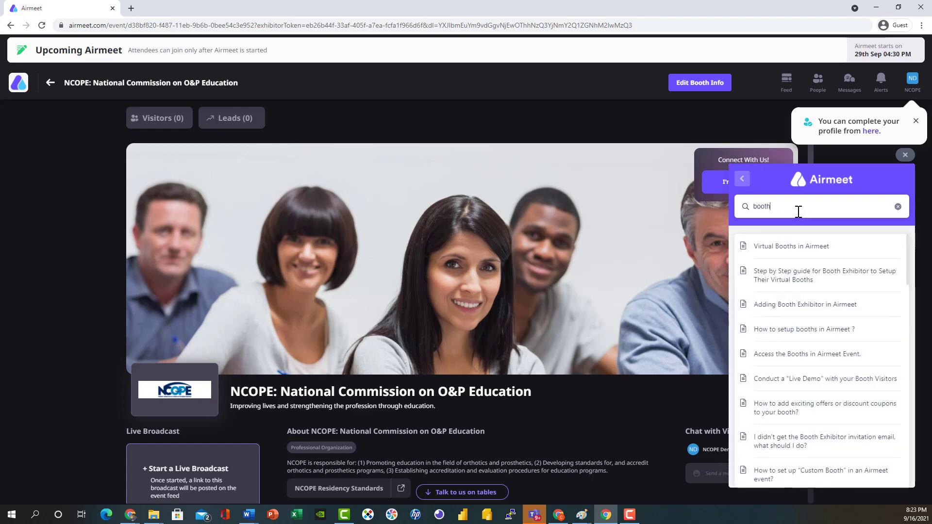
pyautogui.click(786, 280)
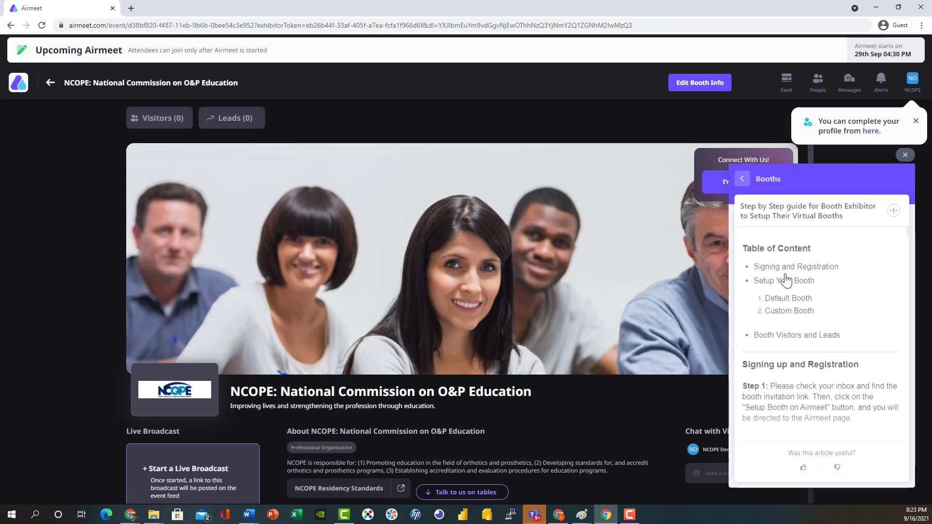
pyautogui.scroll(-1, 808, 293)
pyautogui.scroll(-5, 807, 290)
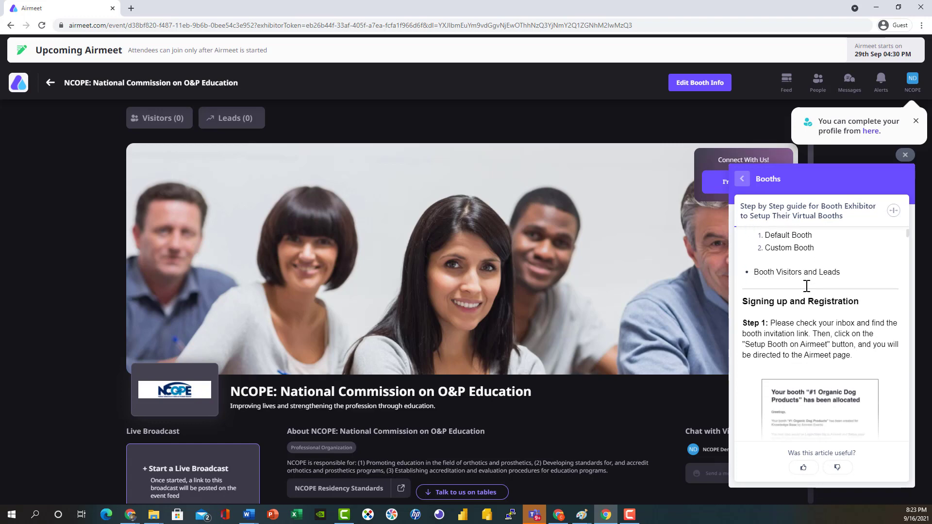
pyautogui.scroll(-5, 805, 286)
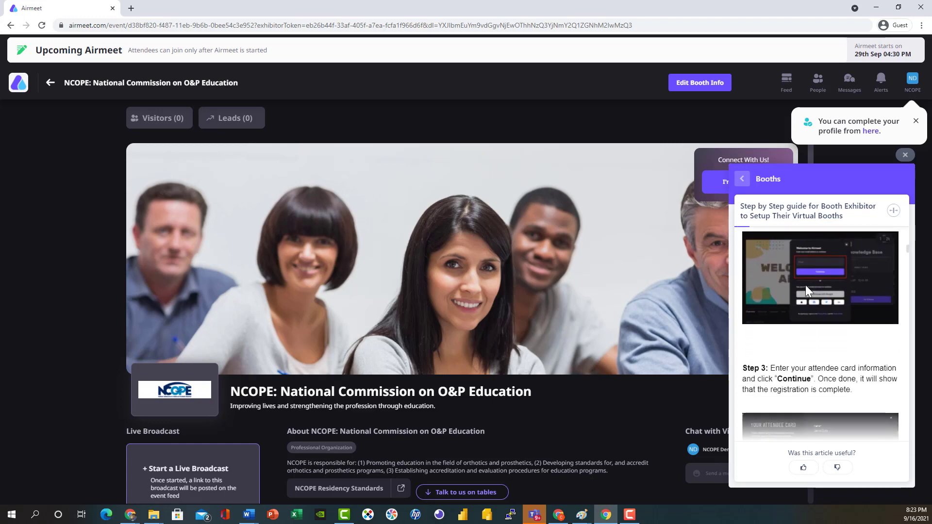
pyautogui.scroll(-3, 805, 284)
pyautogui.scroll(5, 807, 290)
pyautogui.scroll(7, 805, 290)
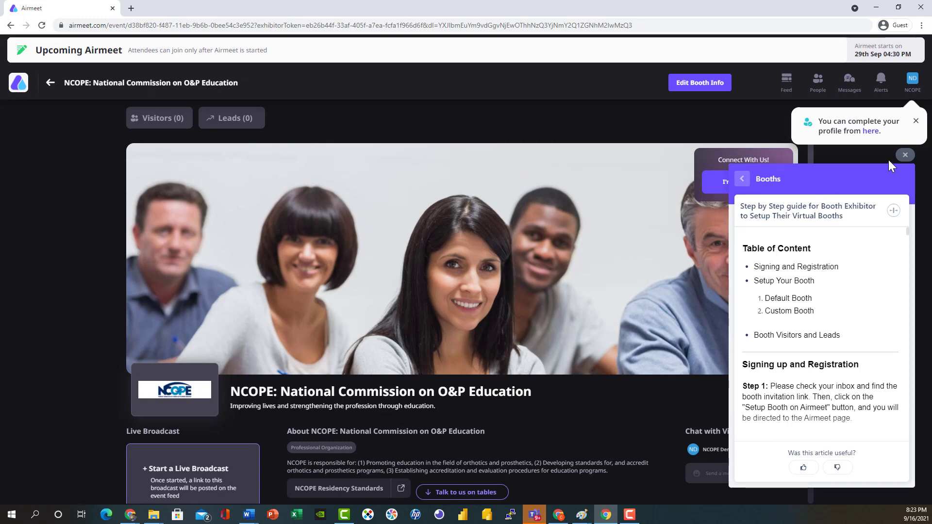
pyautogui.click(904, 155)
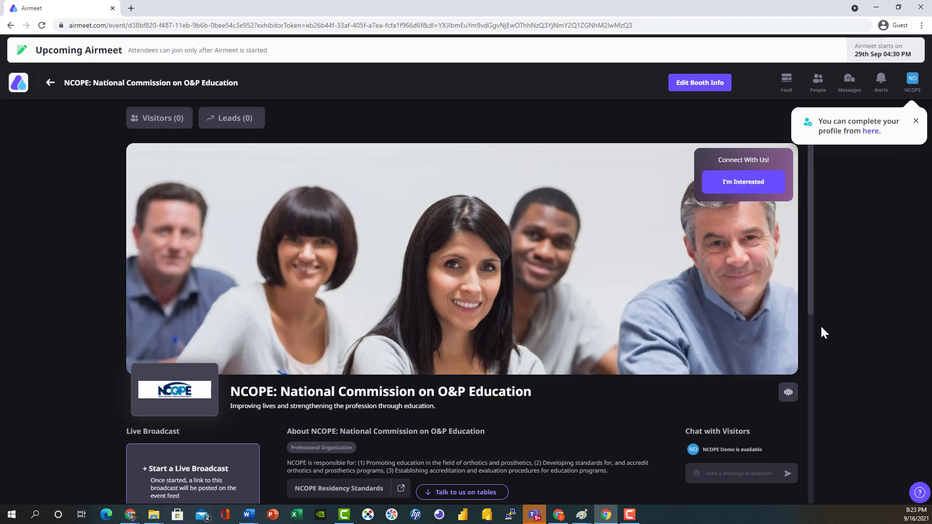